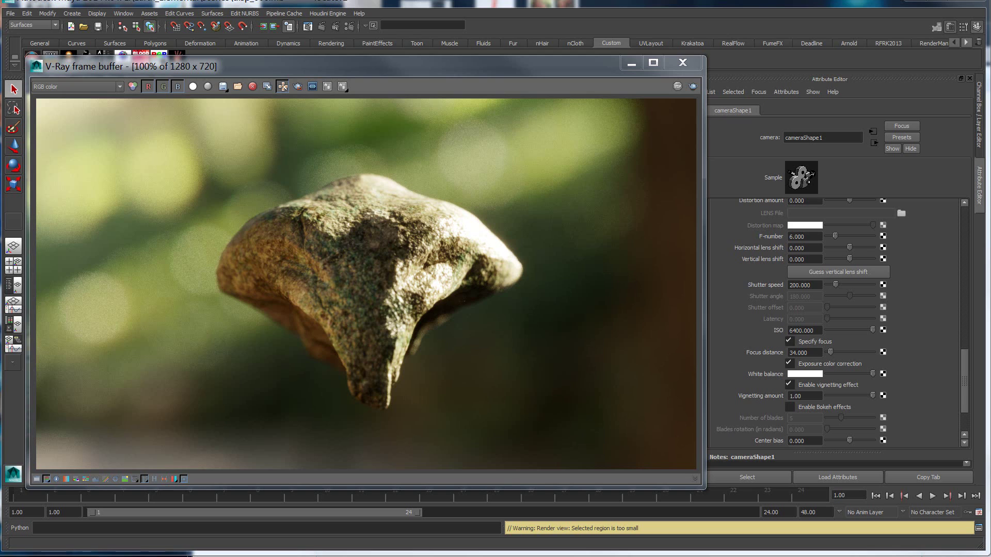
Raise Maya's Render View with the 1280 x 720 rock render above the V-Ray frame buffer
click(305, 71)
drag(304, 69, 303, 62)
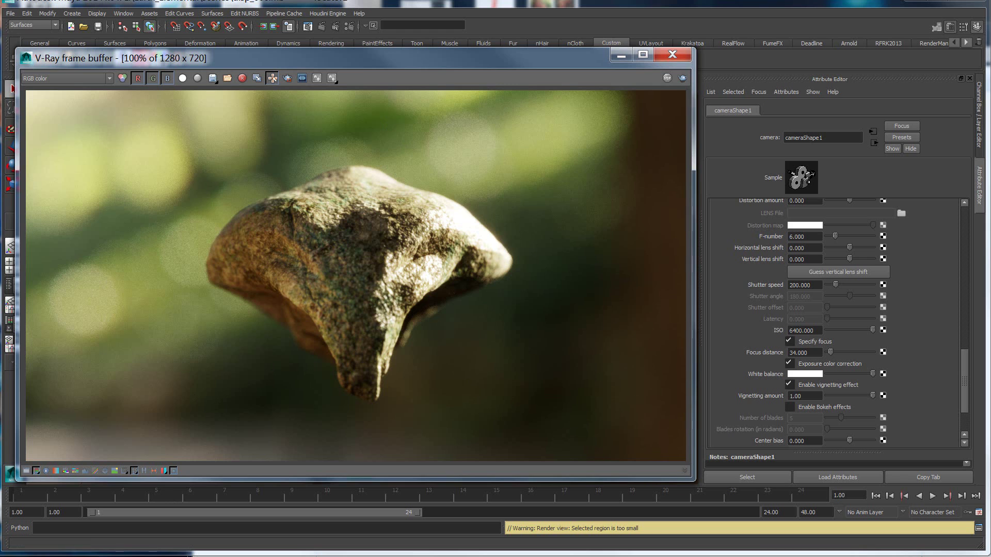
drag(232, 517, 236, 72)
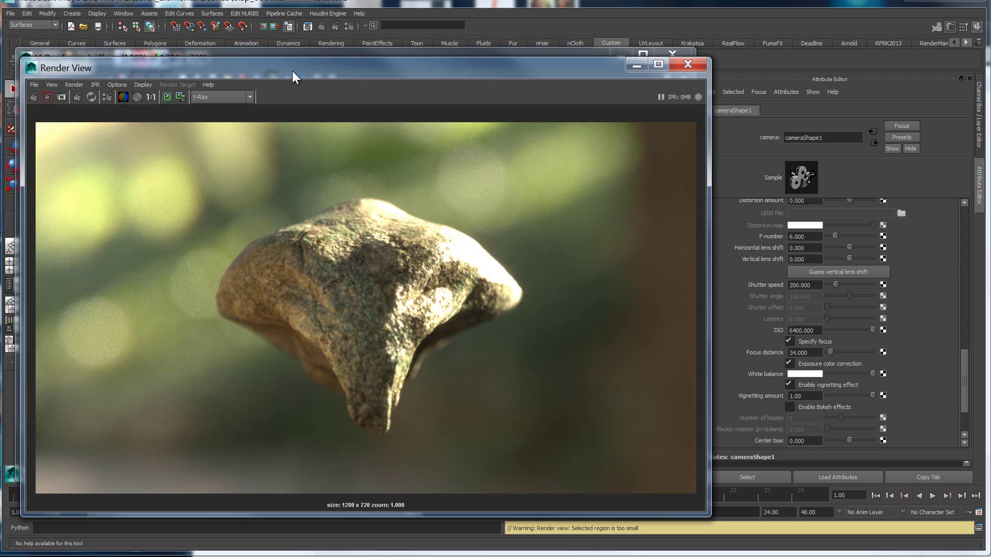
Place the Render View to the right of the V-Ray frame buffer, with the frame buffer in front
drag(292, 70, 642, 73)
click(253, 62)
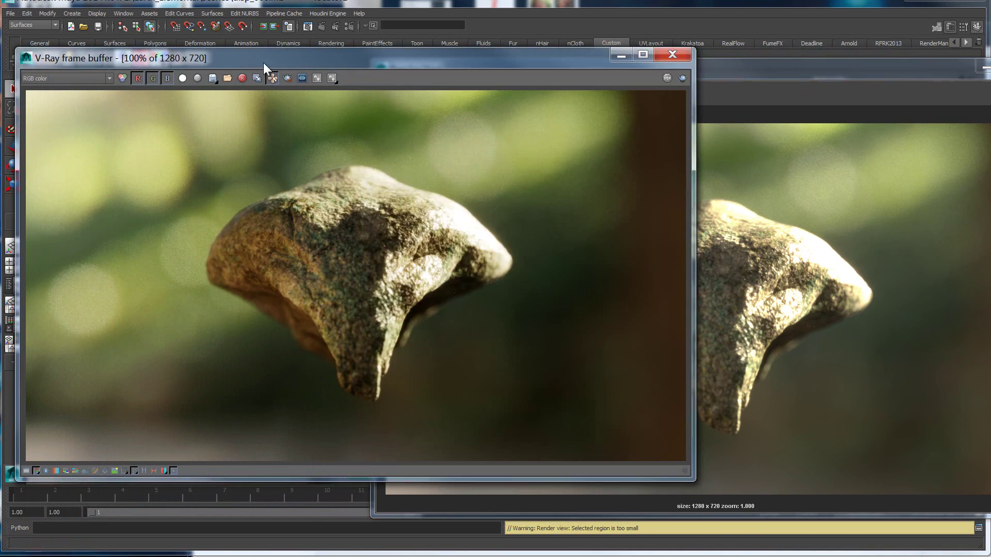
drag(358, 67, 225, 103)
click(645, 73)
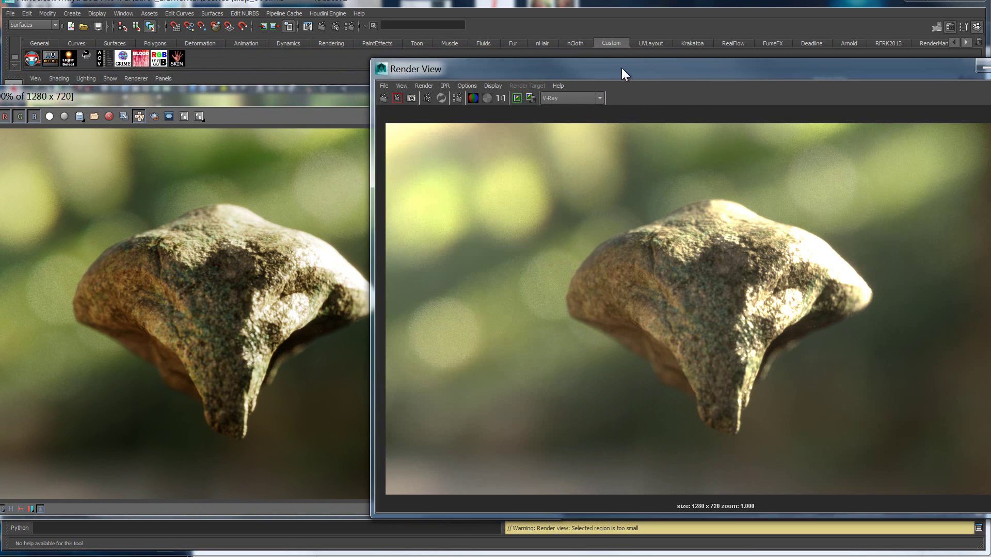
drag(630, 69, 646, 73)
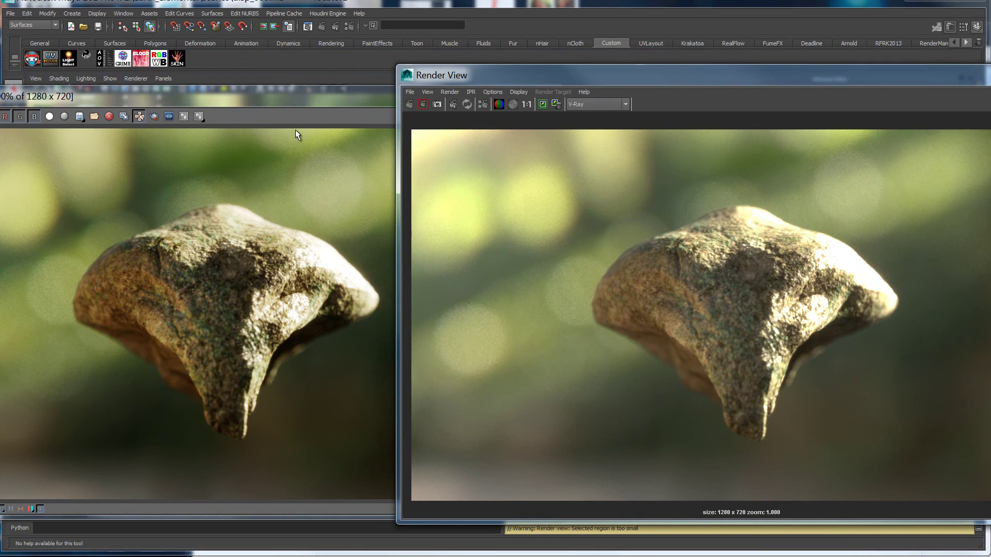
click(284, 100)
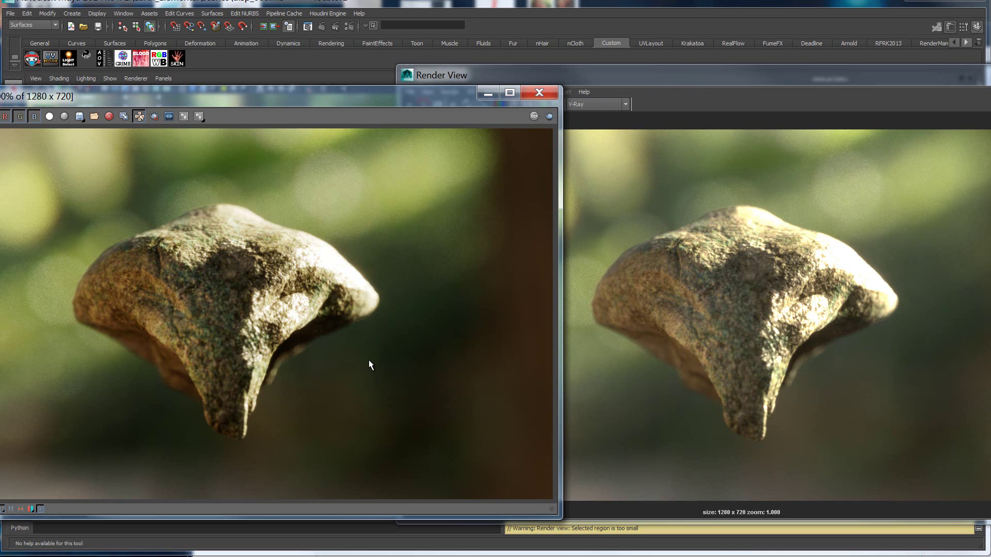
Move both render windows onscreen, then show the frame buffer's LUT and OCIO colour corrections
drag(328, 91, 524, 78)
drag(810, 77, 468, 556)
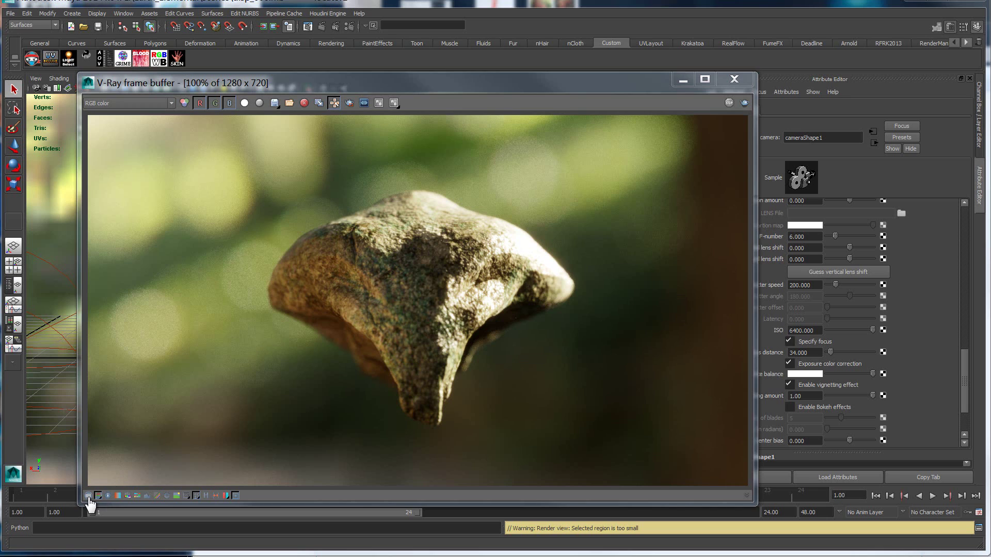
click(88, 497)
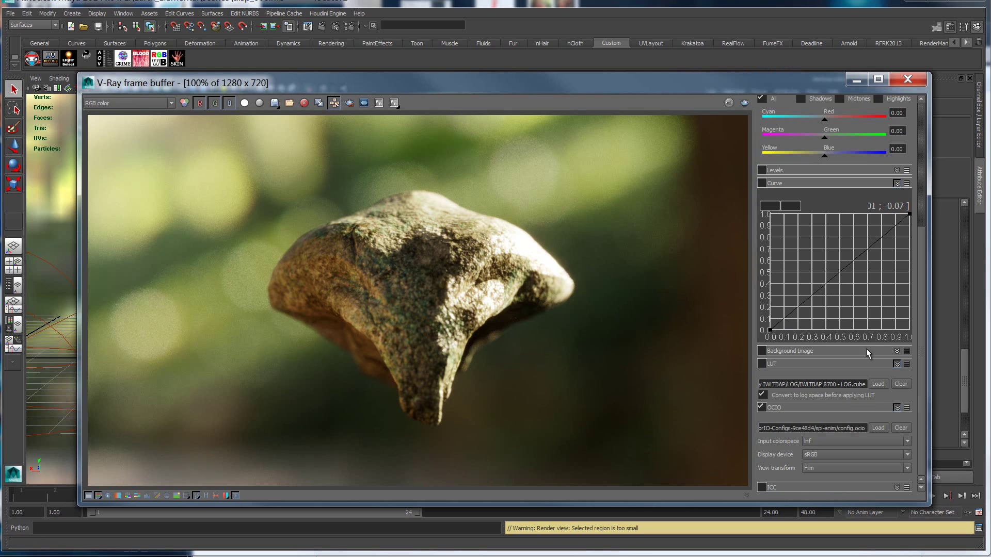
scroll(877, 333, up, 5)
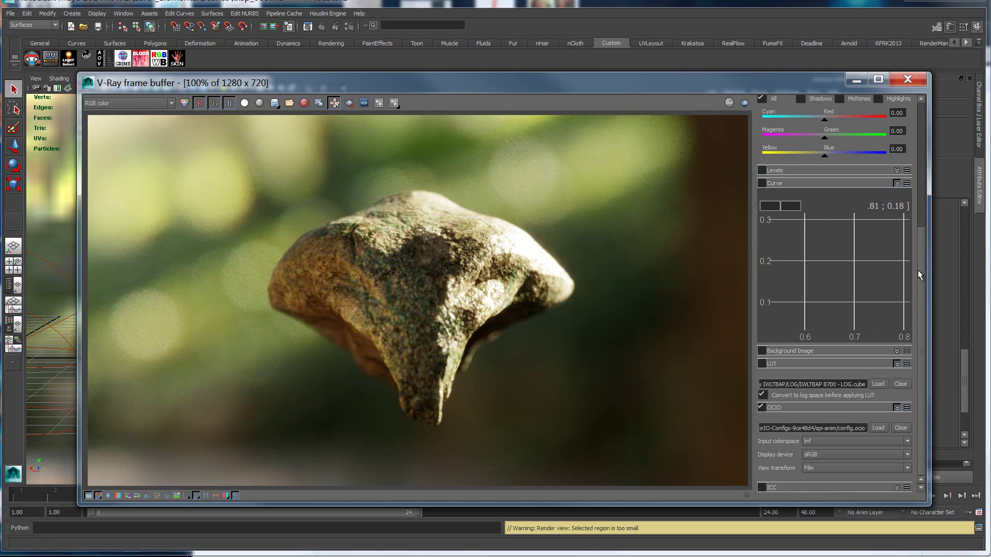
scroll(920, 276, up, 6)
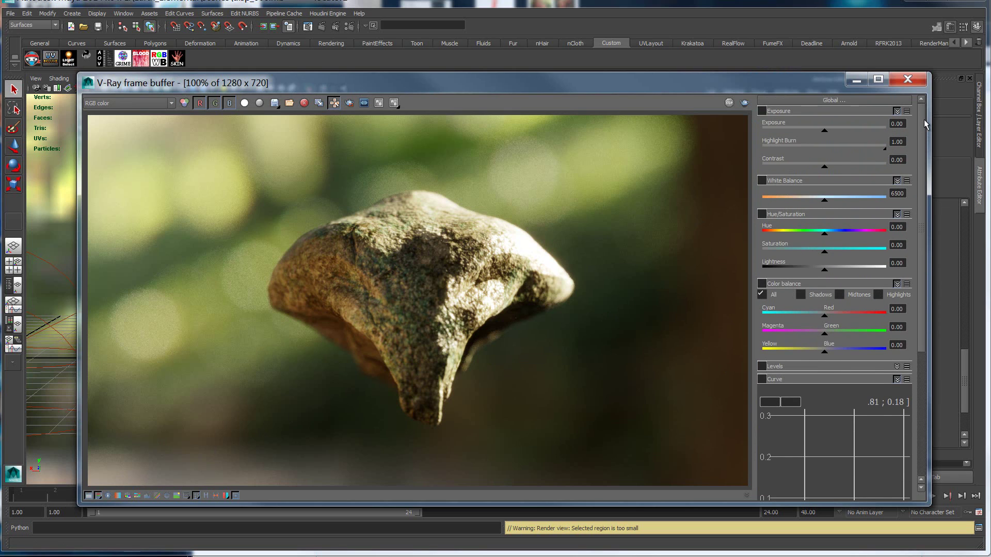
drag(925, 124, 932, 351)
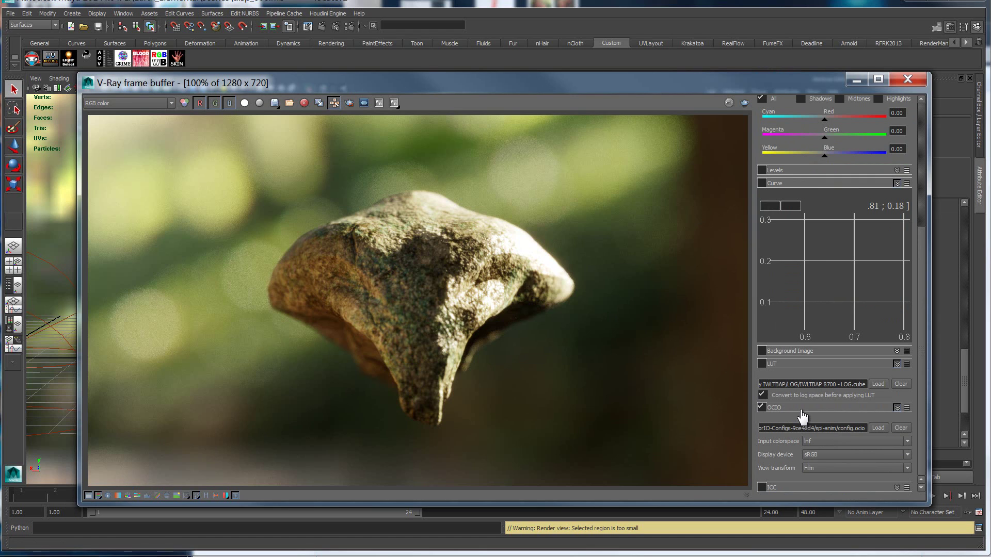
Enable the OCIO sRGB Film transform with the sRGB display button off, avoiding a washed-out rock
click(762, 408)
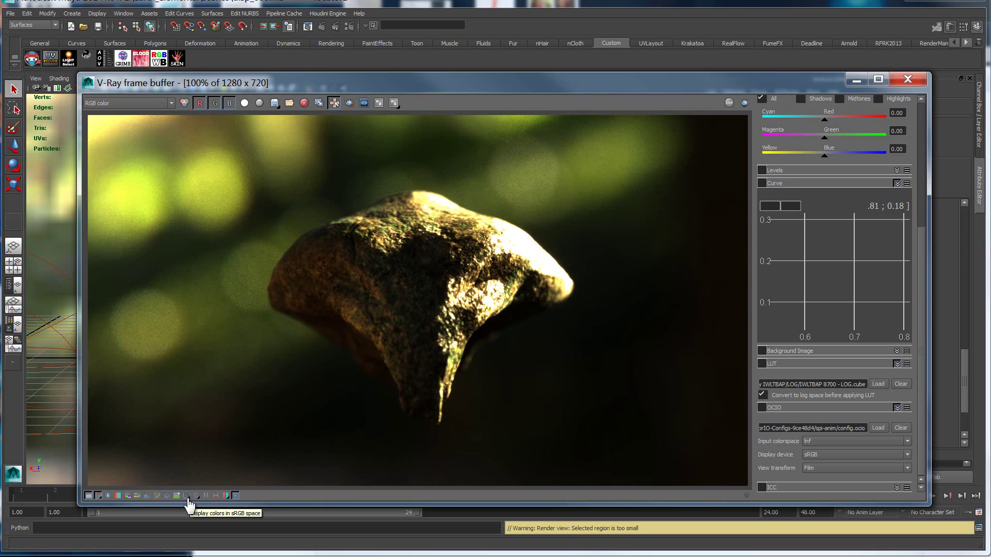
click(187, 496)
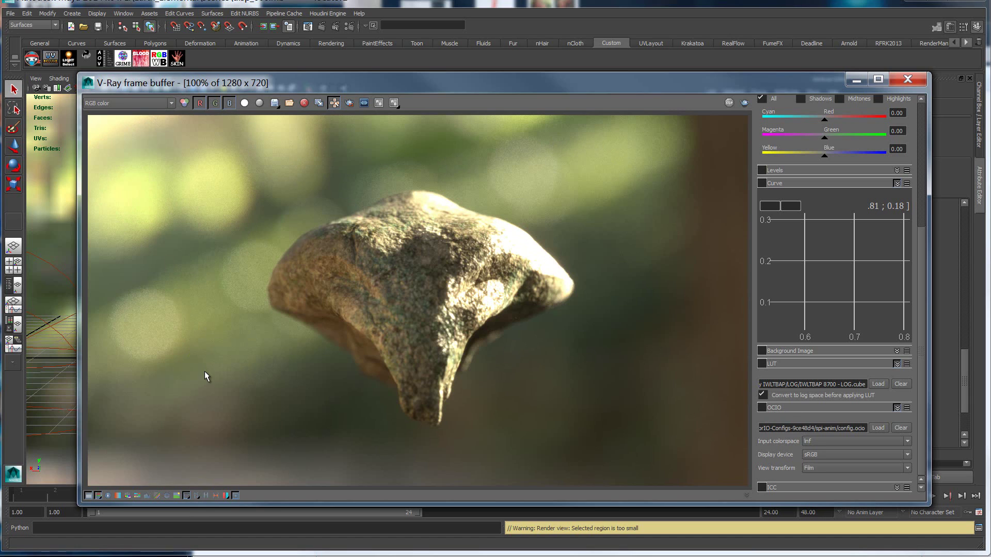
click(762, 407)
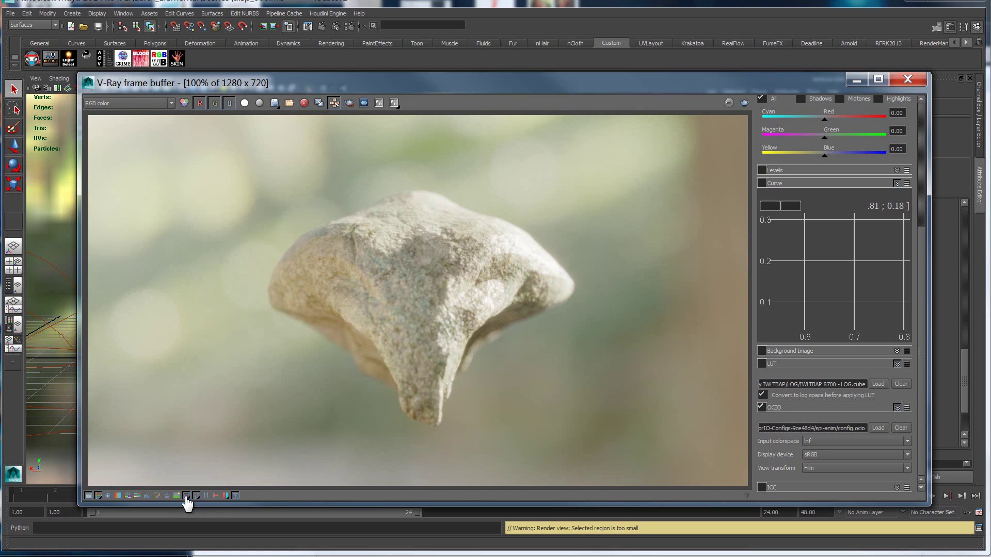
click(186, 497)
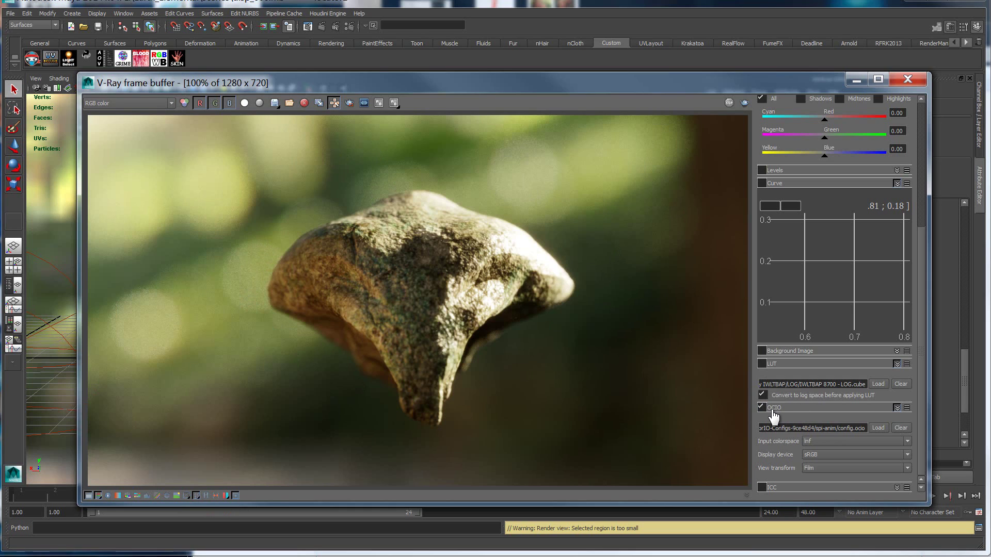
Turn OCIO off and enable the LOG .cube LUT for a warm film grade
click(762, 408)
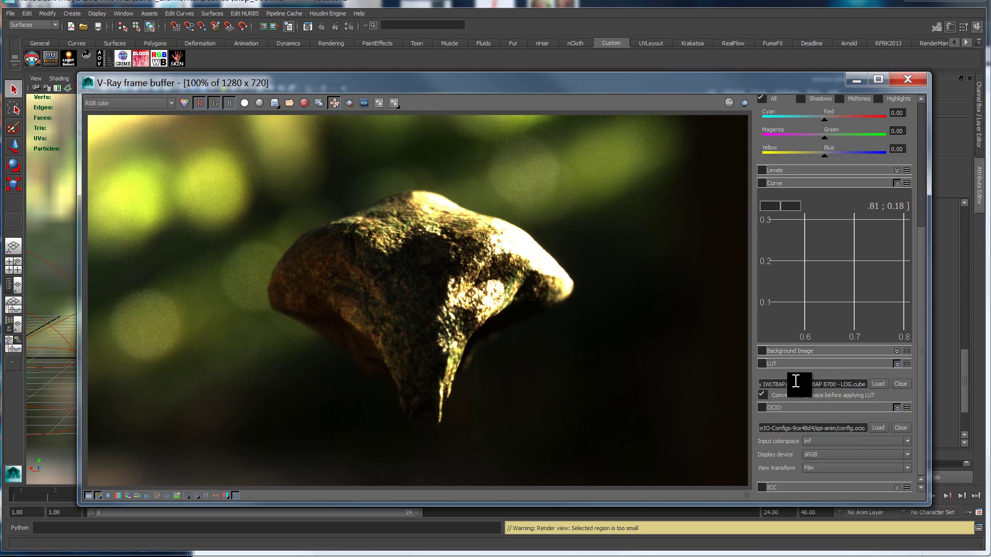
click(762, 364)
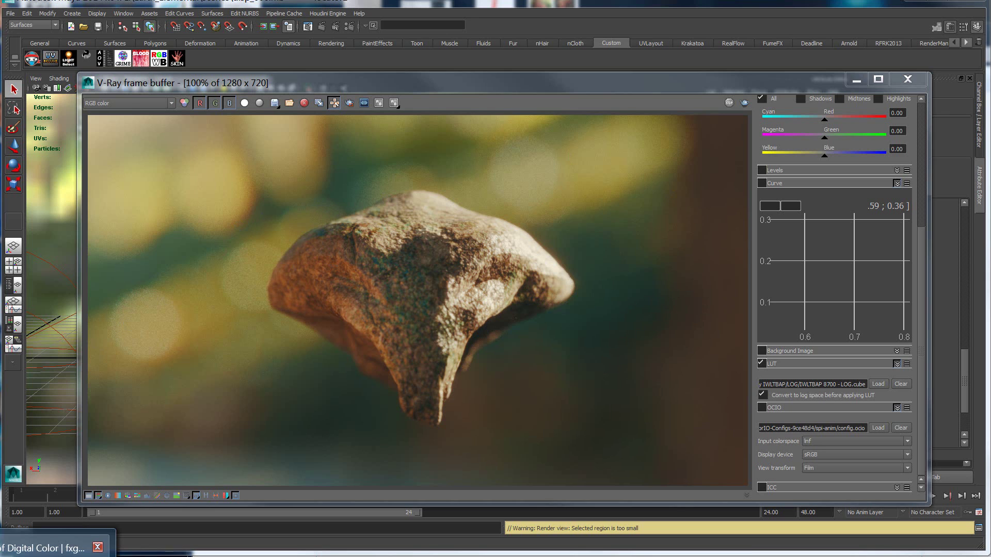
Switch to Firefox showing the opencolorio.org Downloads page with sample OCIO configurations
click(57, 548)
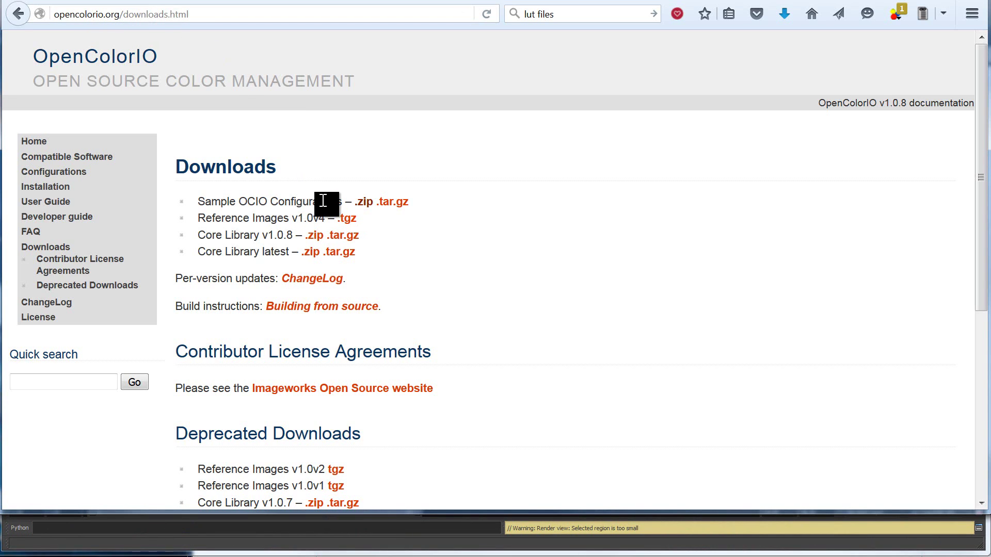
Browse the LUTs Color Grading Pack and fxguide's 'The Art of Digital Color', then return to max-depth.com
click(405, 1)
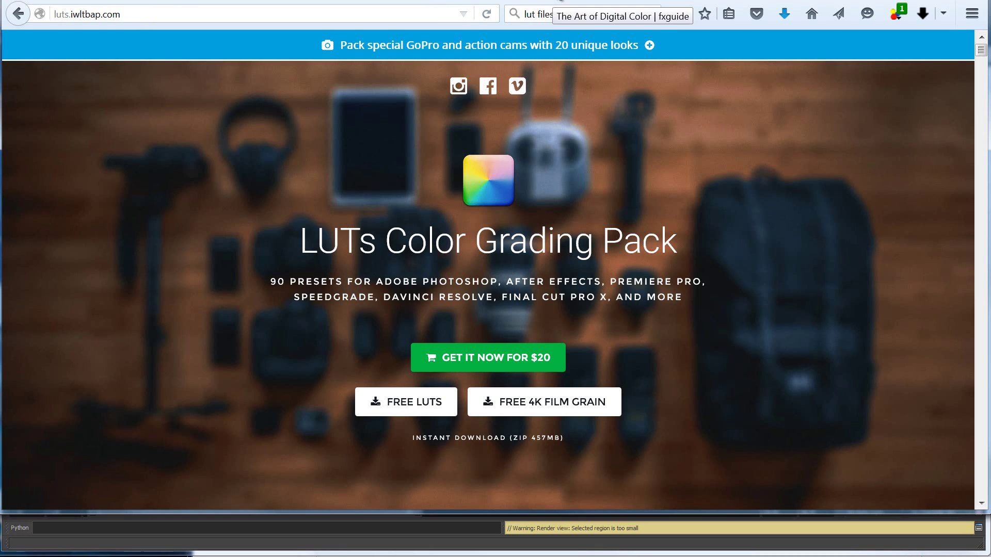
click(560, 1)
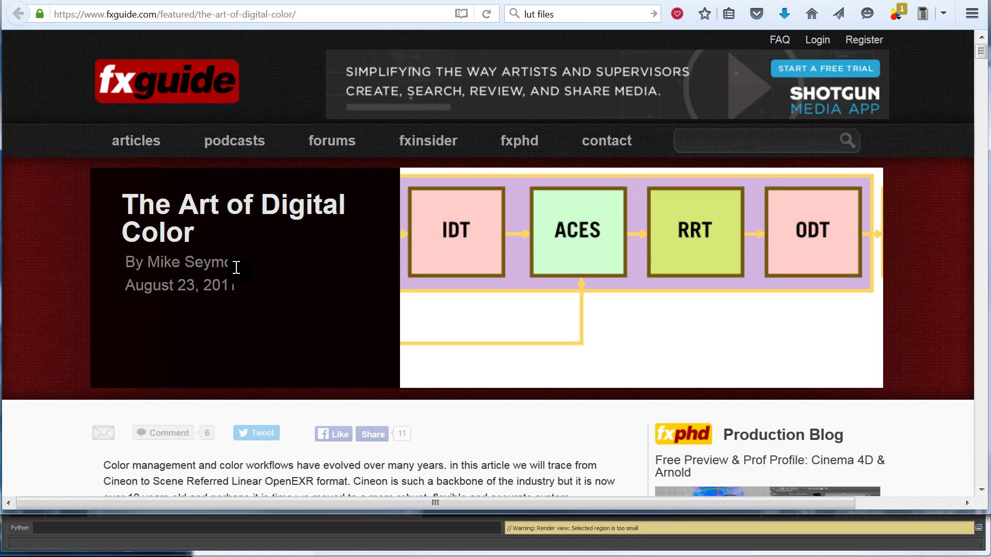
scroll(87, 283, down, 5)
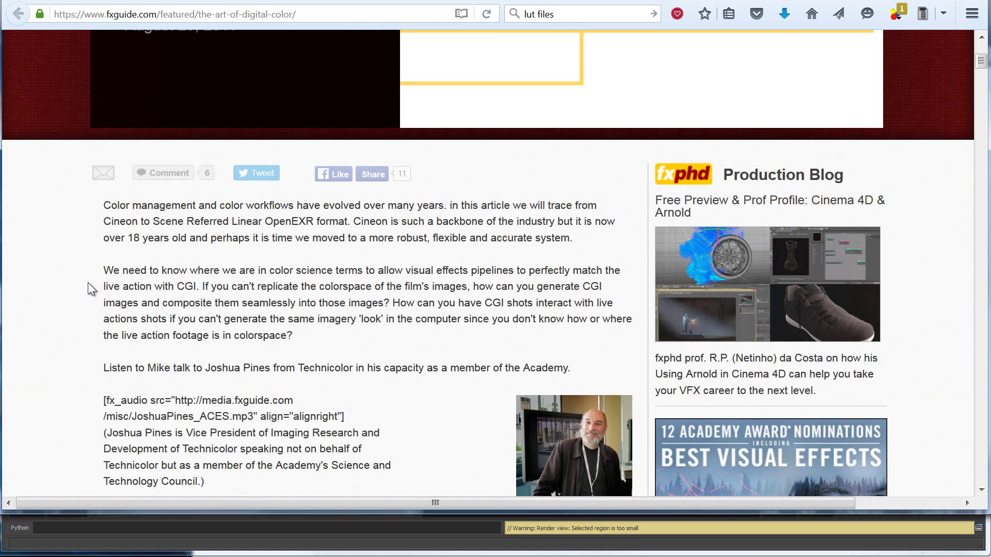
scroll(88, 283, up, 5)
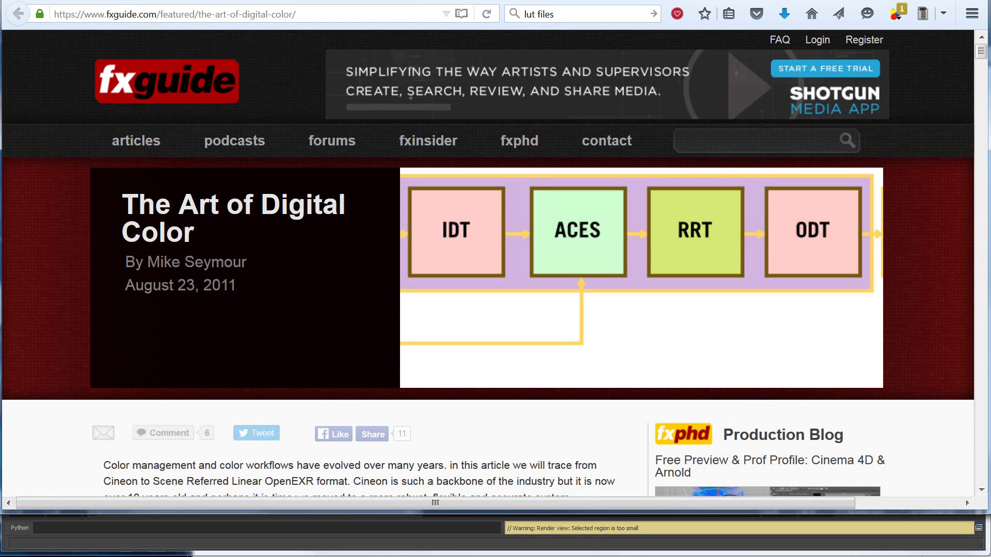
key(alt+Left)
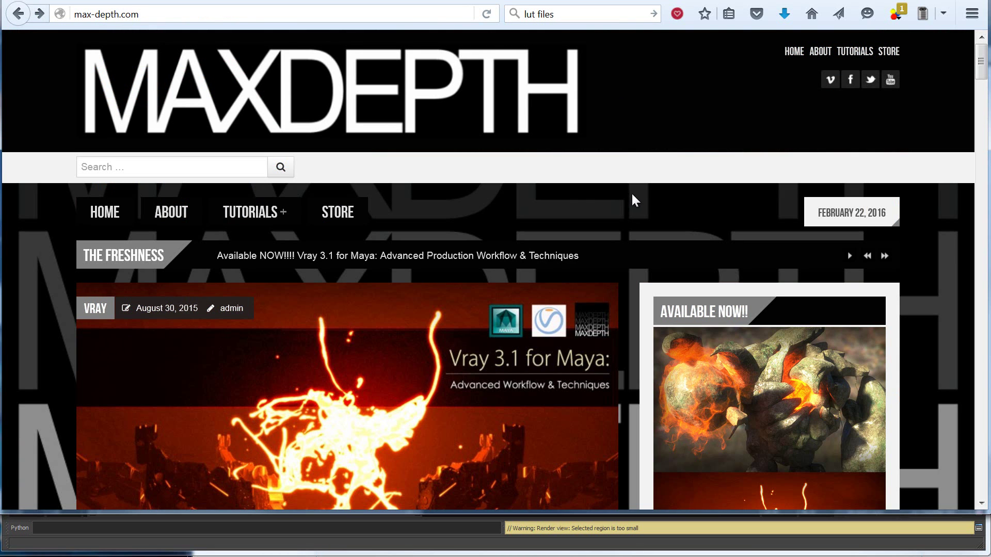
Look over the max-depth.com home page, then open its STORE on Vimeo listing Vray 3.1 for Maya training
scroll(631, 193, down, 3)
scroll(632, 194, down, 2)
scroll(631, 196, up, 5)
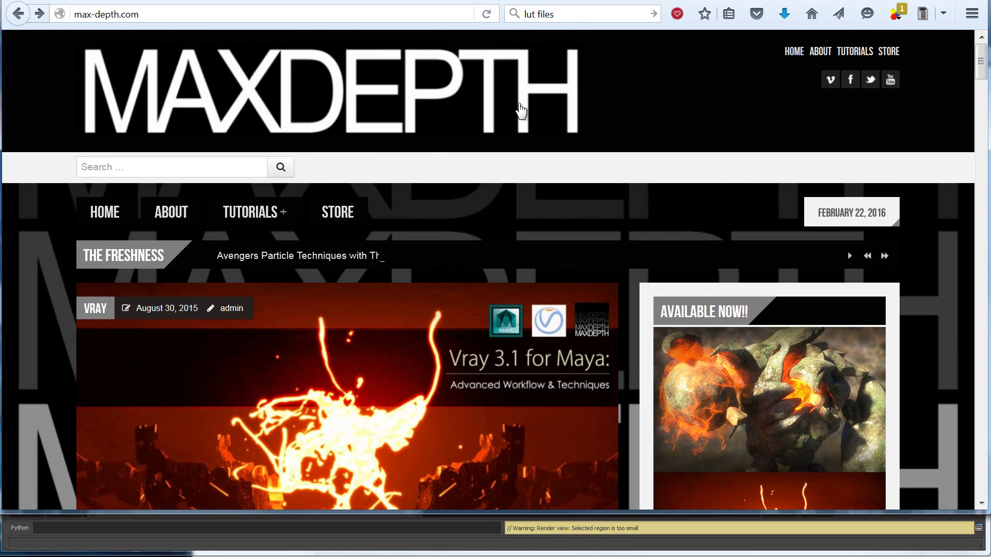
scroll(649, 241, down, 5)
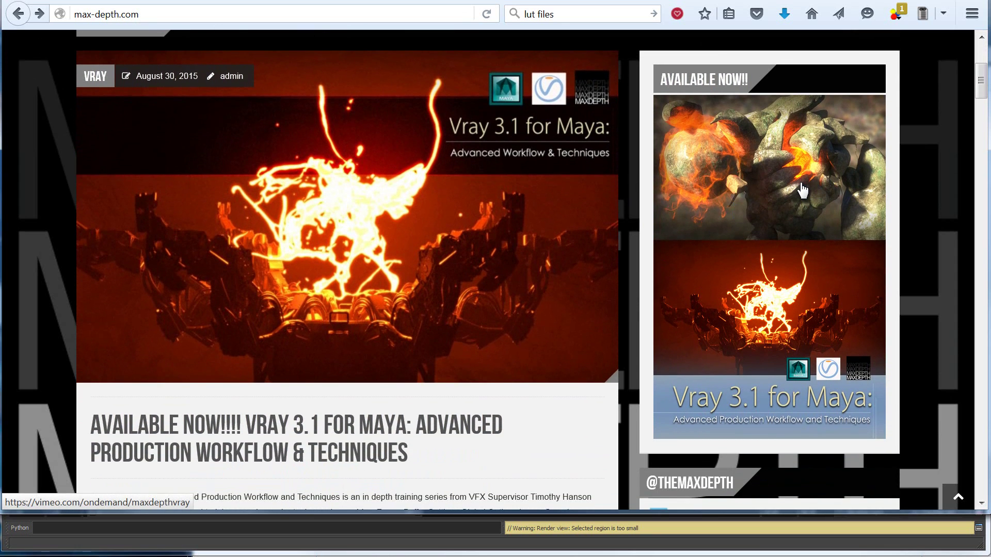
scroll(803, 191, up, 5)
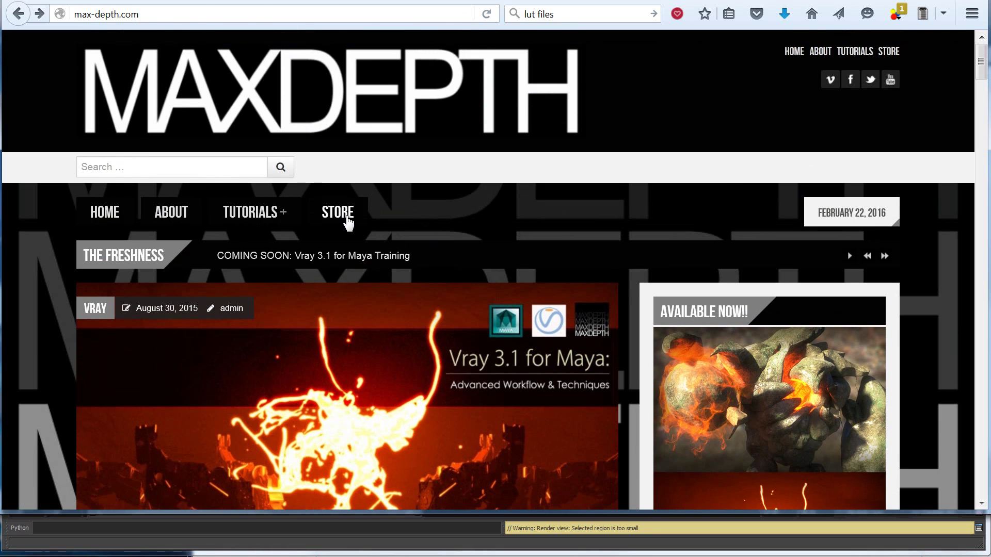
click(344, 216)
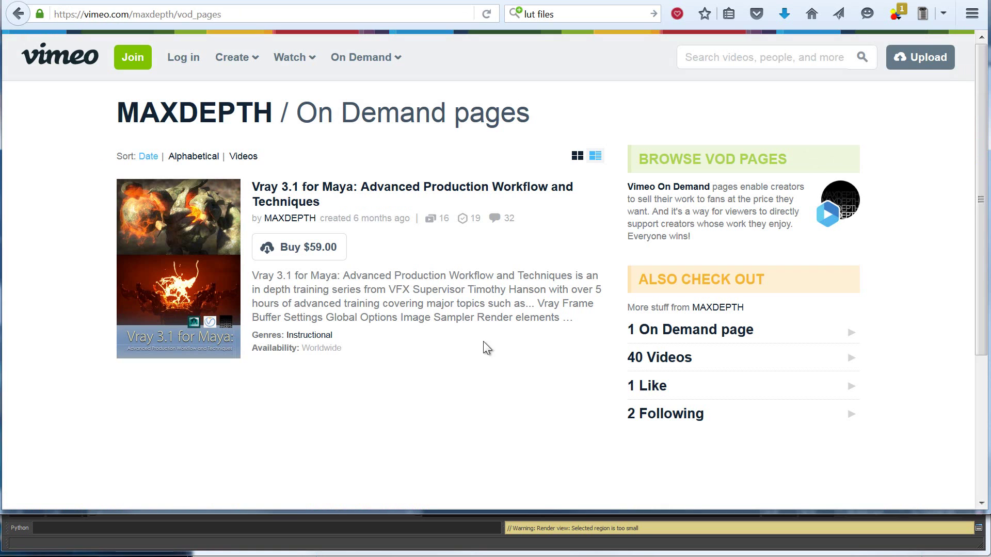